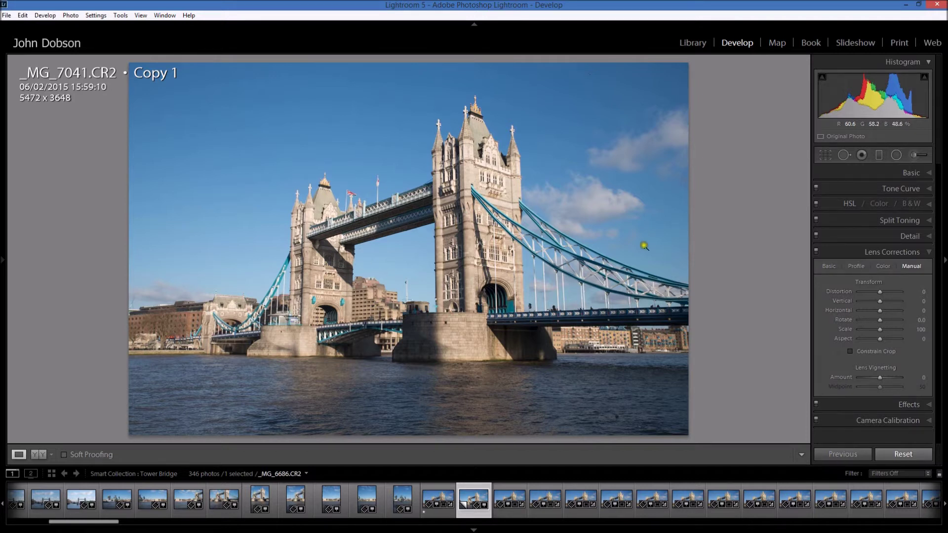
# In Crop Overlay, straighten along a vertical reference line, rotating the photo to -1.72° (5238 x 3492)
pyautogui.click(823, 158)
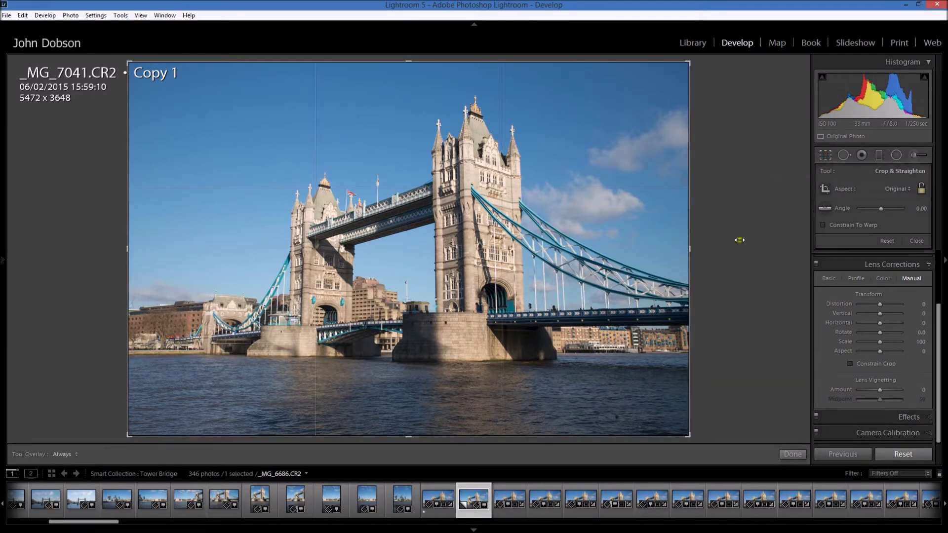
pyautogui.click(825, 210)
pyautogui.moveTo(168, 365); pyautogui.dragTo(637, 367)
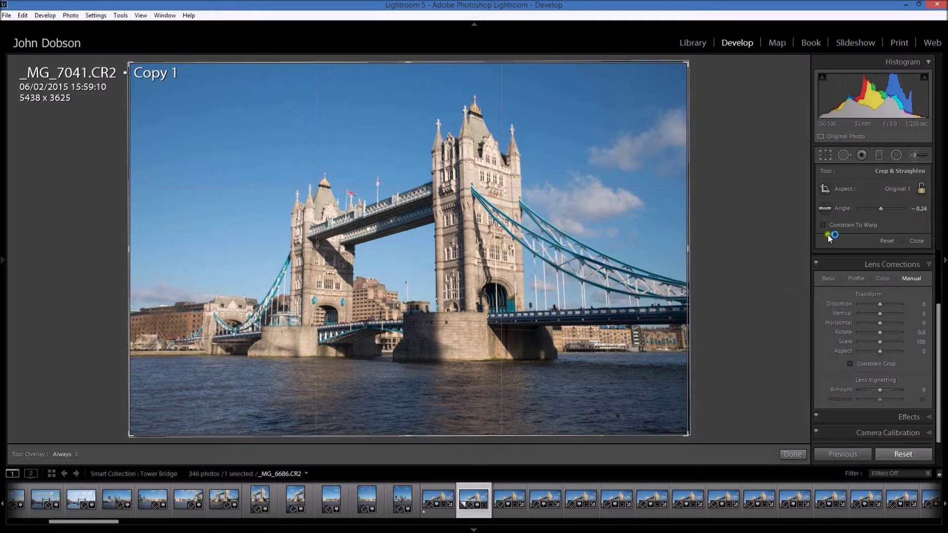
pyautogui.click(825, 208)
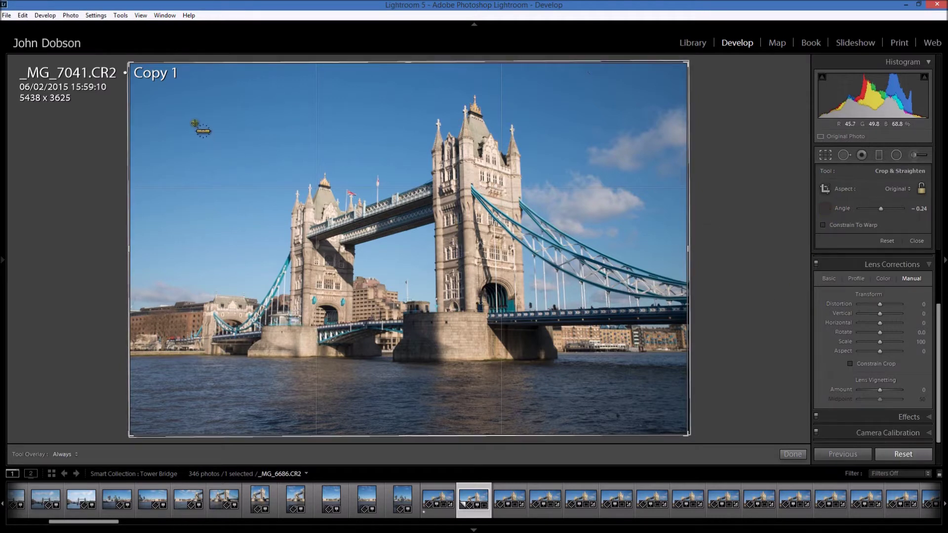
pyautogui.moveTo(195, 124); pyautogui.dragTo(187, 410)
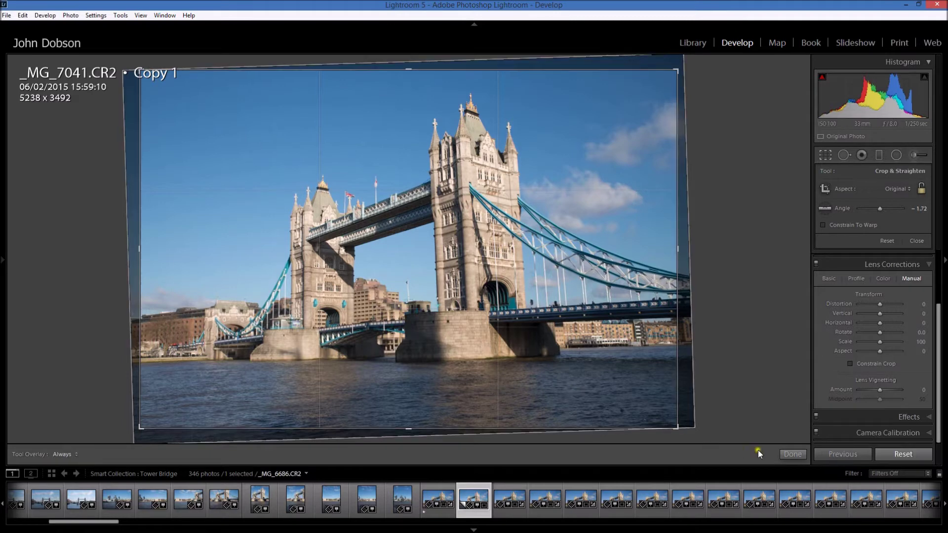
# Reset the crop to restore the full 5472 x 3648 photo and show the Upright buttons
pyautogui.click(792, 454)
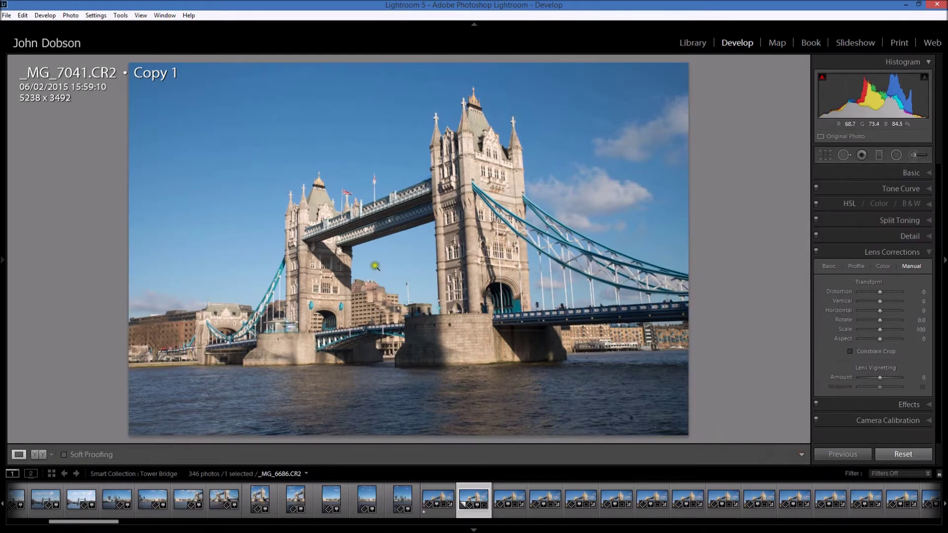
pyautogui.click(896, 453)
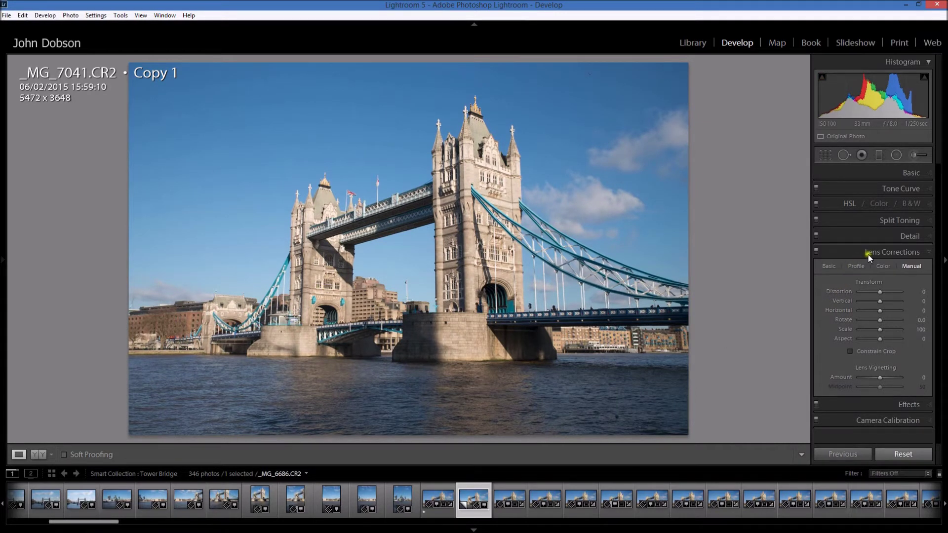
pyautogui.click(829, 266)
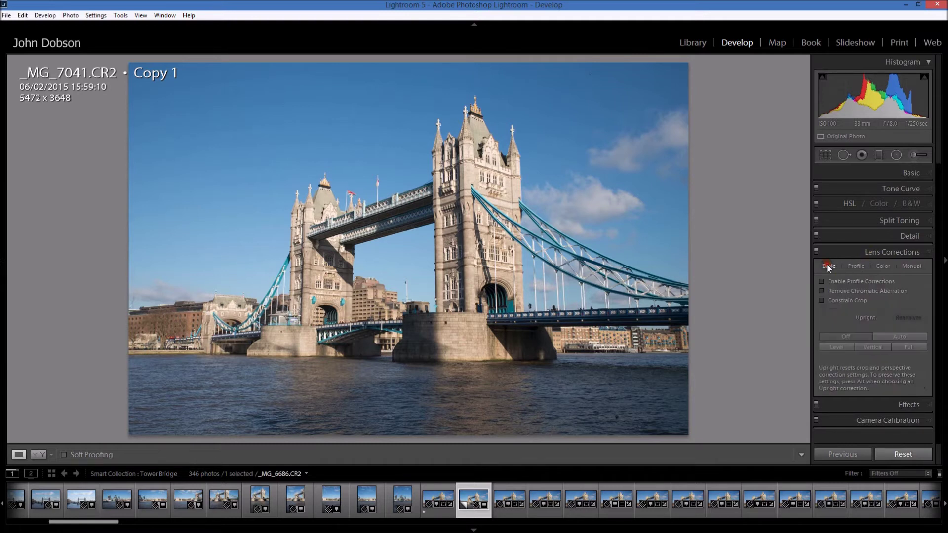
pyautogui.click(894, 338)
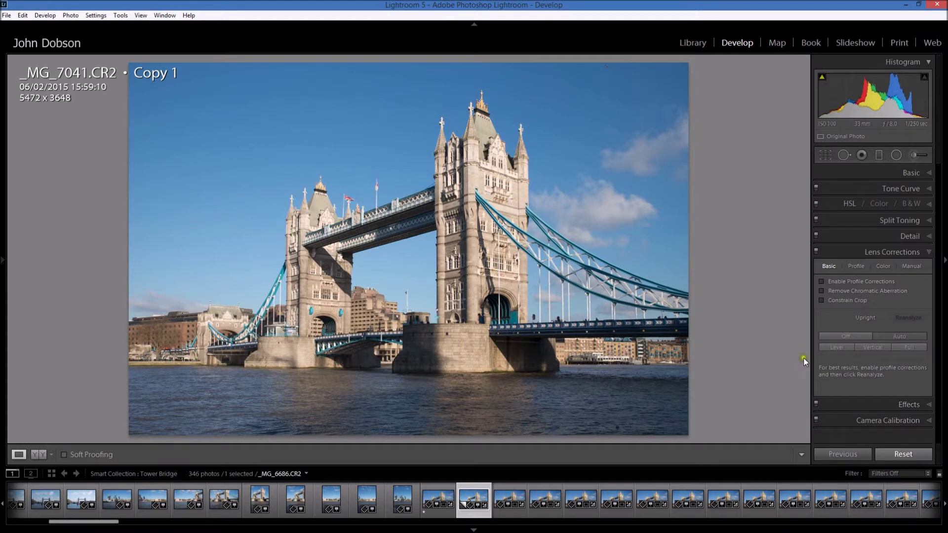
pyautogui.click(832, 348)
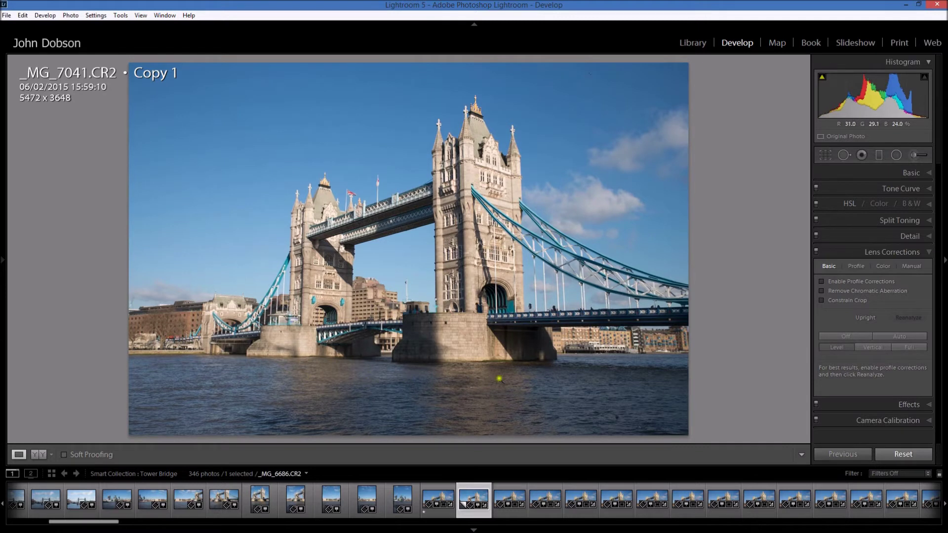
pyautogui.click(825, 155)
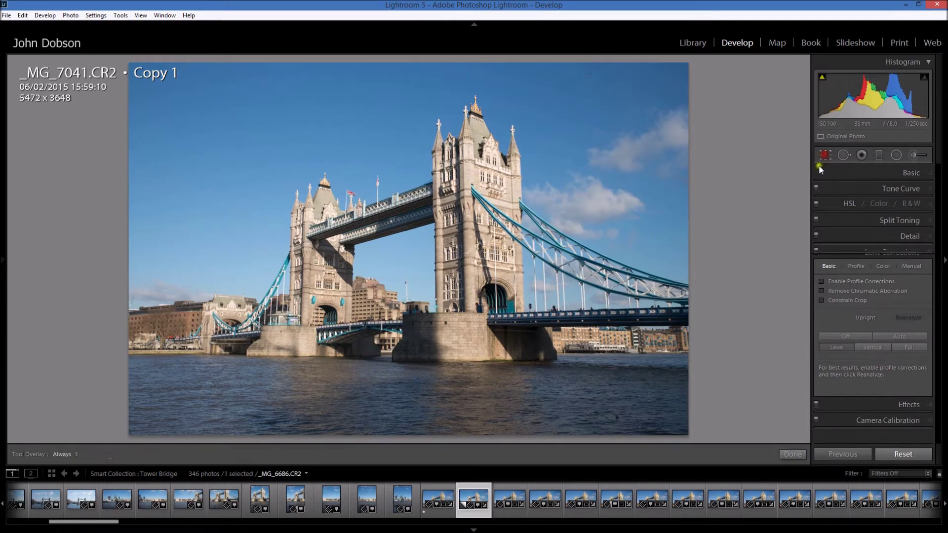
pyautogui.click(825, 207)
pyautogui.moveTo(253, 384); pyautogui.dragTo(567, 377)
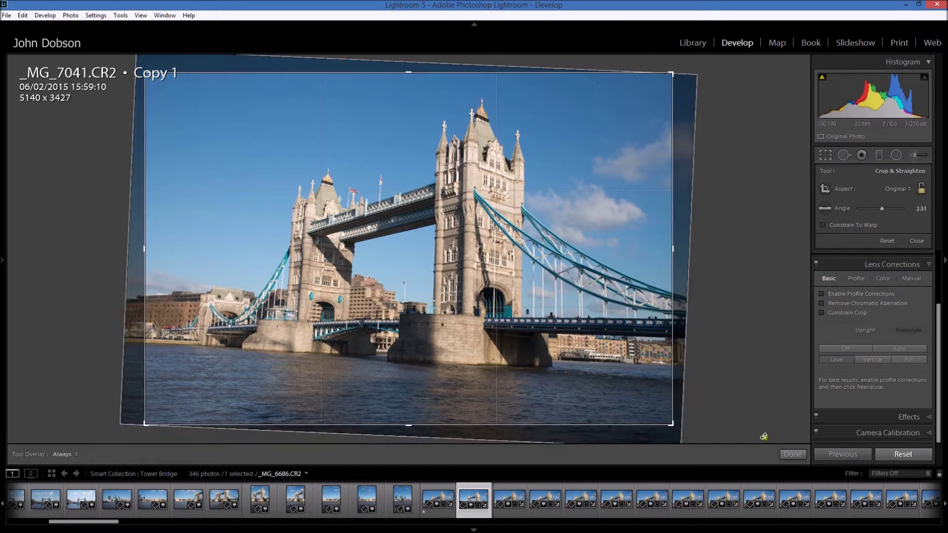
pyautogui.click(792, 455)
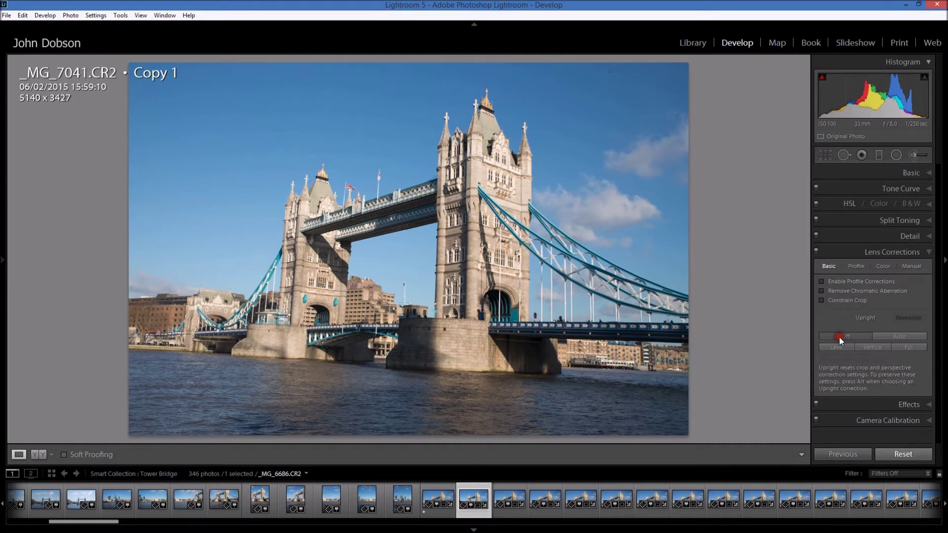
pyautogui.click(832, 347)
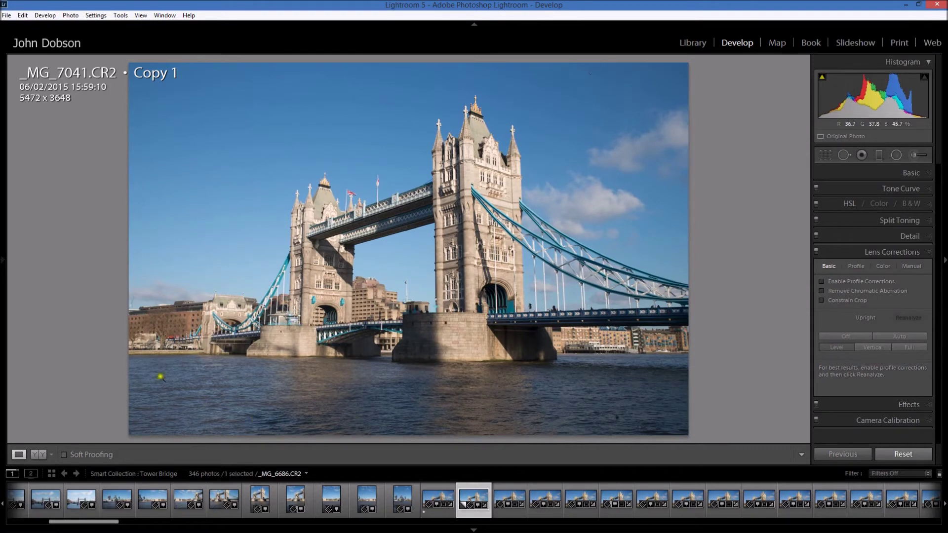
pyautogui.click(903, 454)
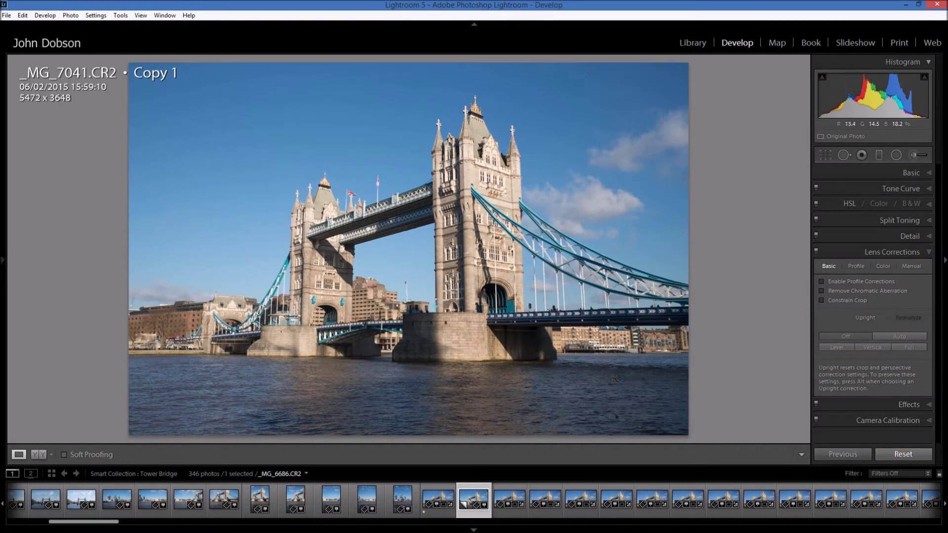
pyautogui.click(684, 397)
pyautogui.click(873, 347)
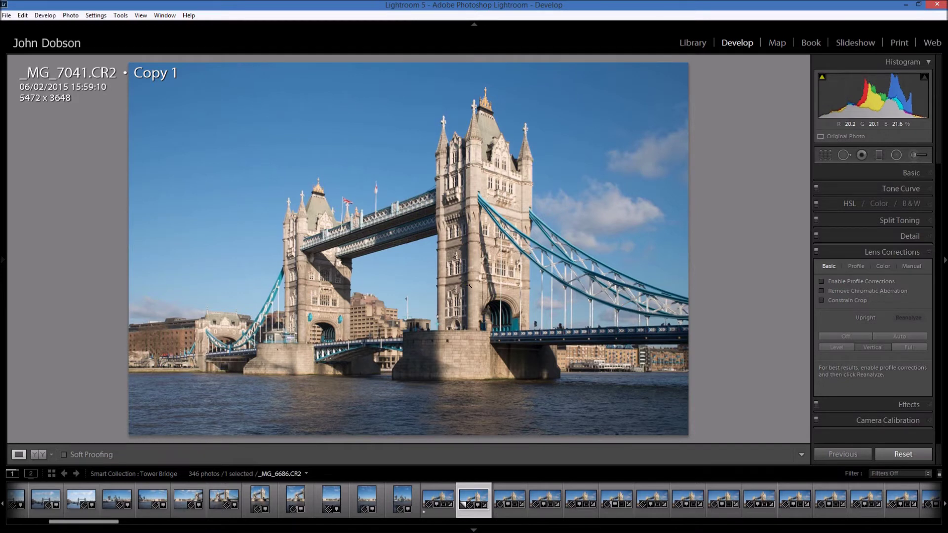
pyautogui.click(891, 455)
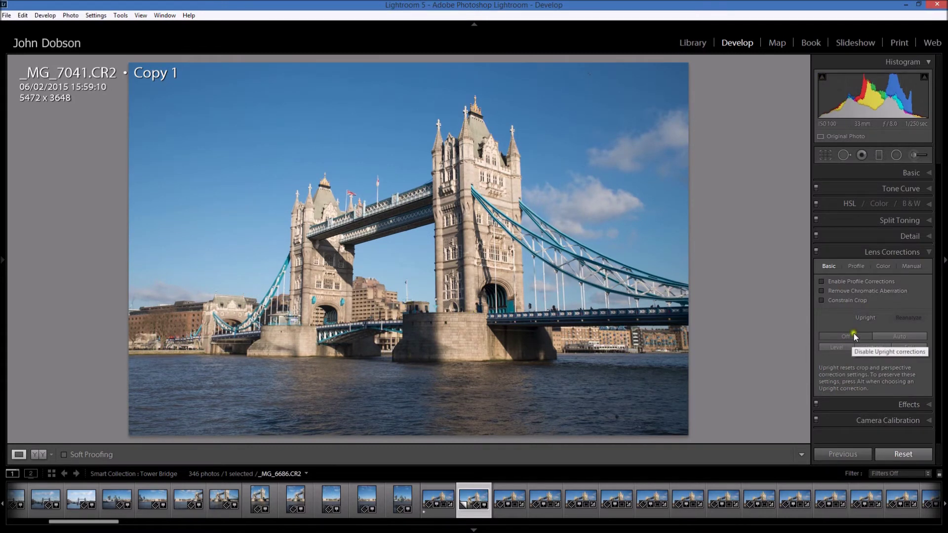
# In Manual Lens Corrections, set Transform Vertical to -17 to straighten the towers
pyautogui.click(913, 267)
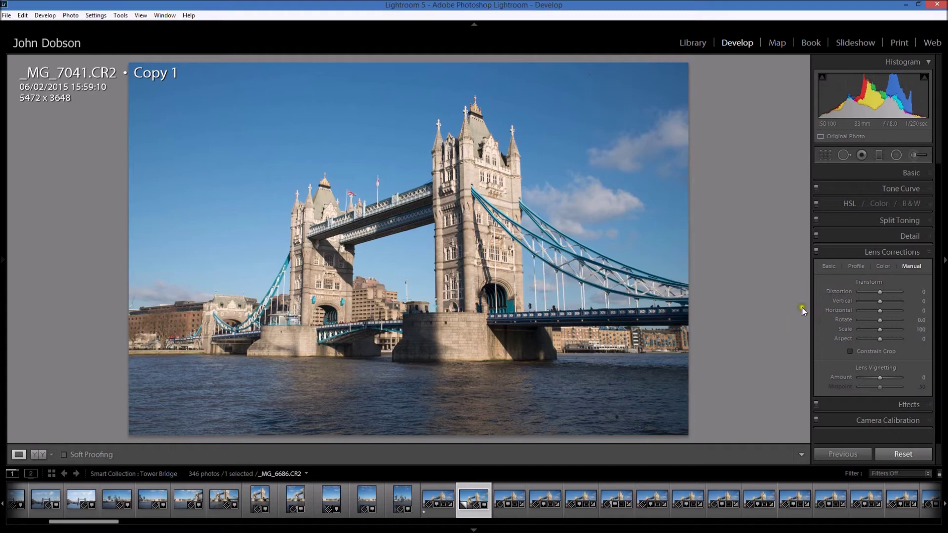
pyautogui.click(879, 302)
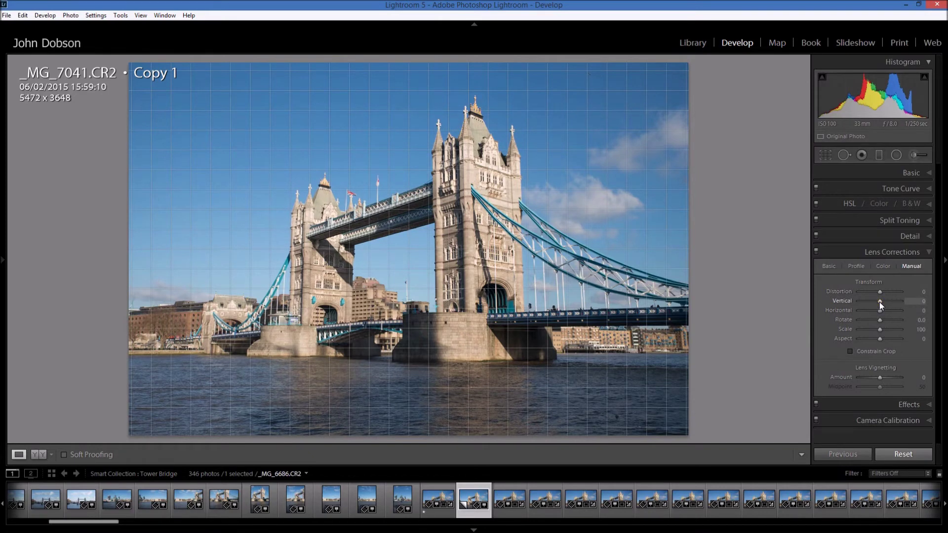
pyautogui.click(881, 301)
pyautogui.moveTo(881, 301); pyautogui.dragTo(879, 303)
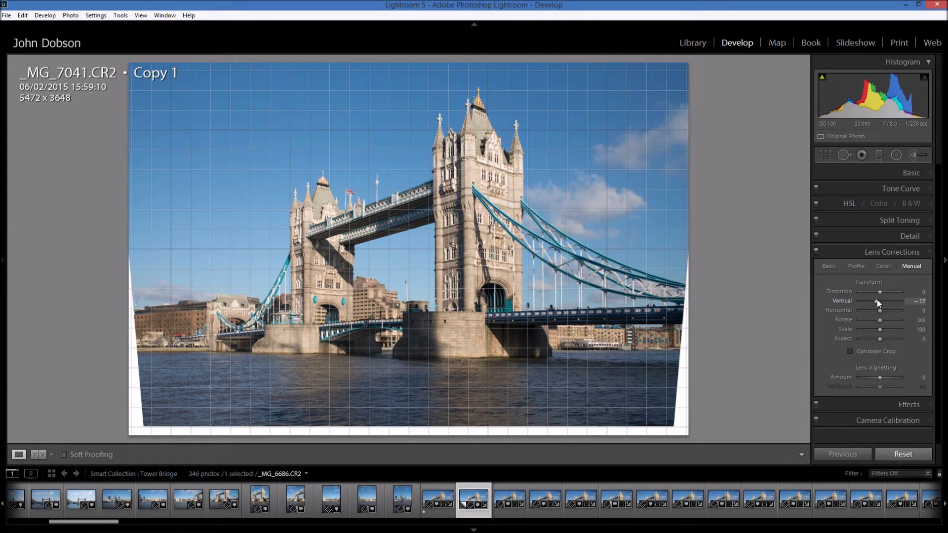
pyautogui.moveTo(877, 300); pyautogui.dragTo(876, 301)
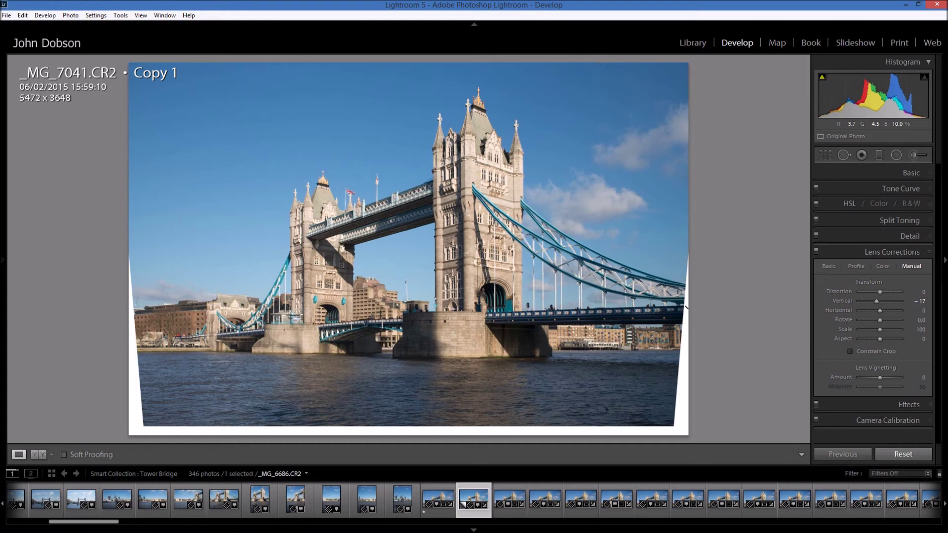
# Constrain the crop to 5180 x 3453, then test extreme Distortion values and reset Distortion to 0
pyautogui.click(826, 410)
pyautogui.click(851, 352)
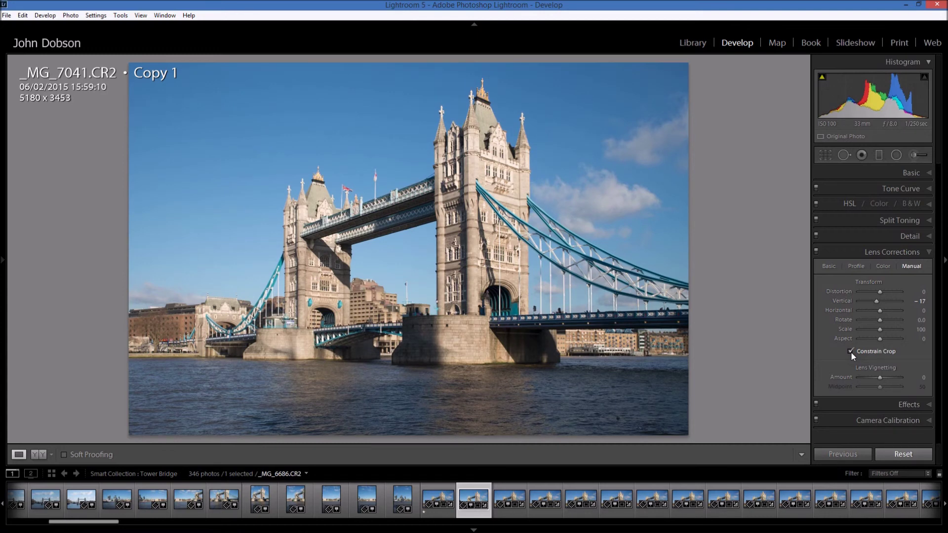
pyautogui.moveTo(871, 304)
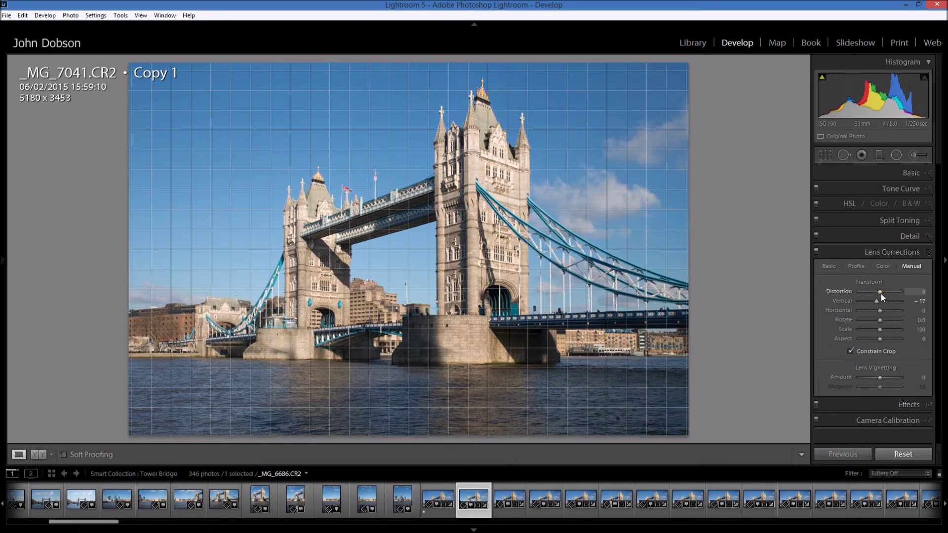
pyautogui.moveTo(880, 294)
pyautogui.mouseDown()
pyautogui.moveTo(865, 295)
pyautogui.moveTo(880, 292)
pyautogui.mouseUp()
pyautogui.click(850, 351)
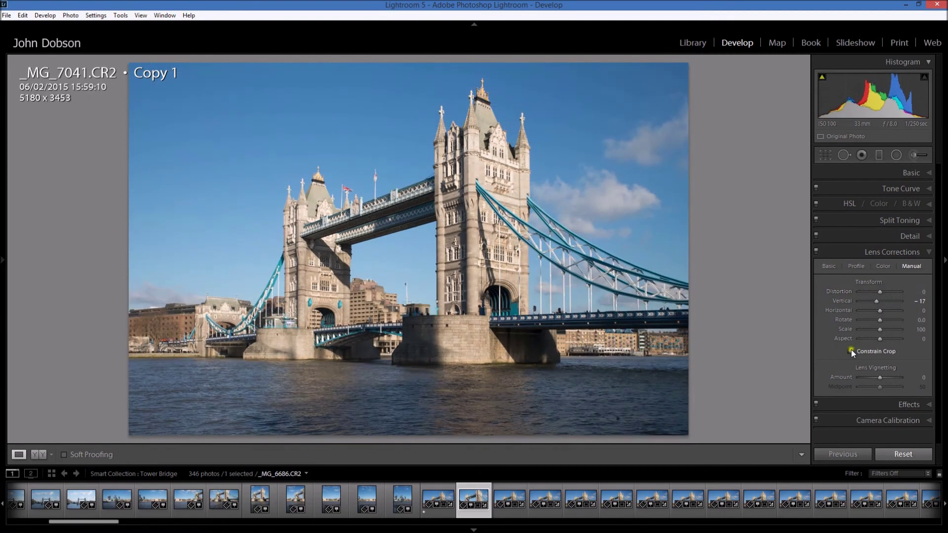
pyautogui.moveTo(880, 291)
pyautogui.mouseDown()
pyautogui.moveTo(859, 291)
pyautogui.moveTo(896, 293)
pyautogui.moveTo(883, 297)
pyautogui.mouseUp()
pyautogui.doubleClick(842, 291)
# Try a +81 Horizontal transform and a slight Rotate, resetting both to 0
pyautogui.click(850, 322)
pyautogui.moveTo(878, 310); pyautogui.dragTo(898, 312)
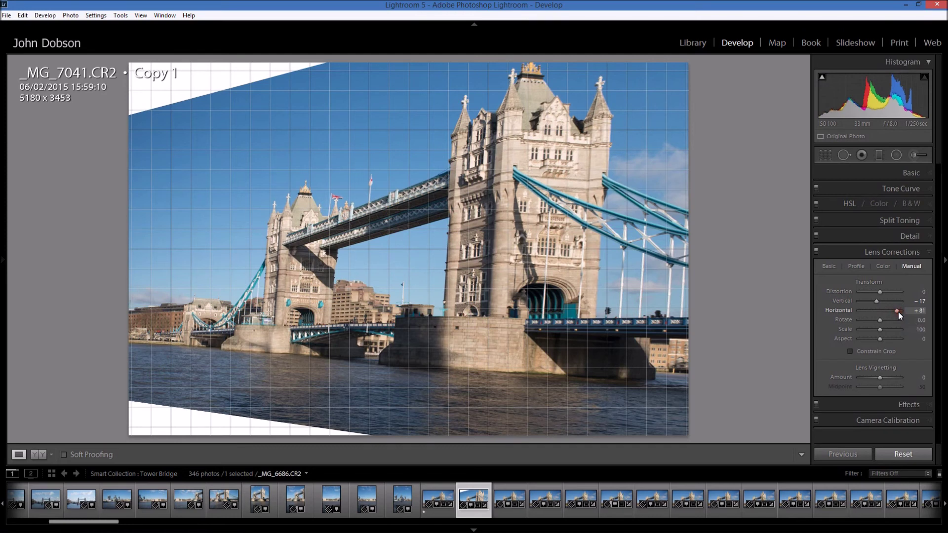
pyautogui.moveTo(898, 312); pyautogui.dragTo(898, 312)
pyautogui.click(825, 309)
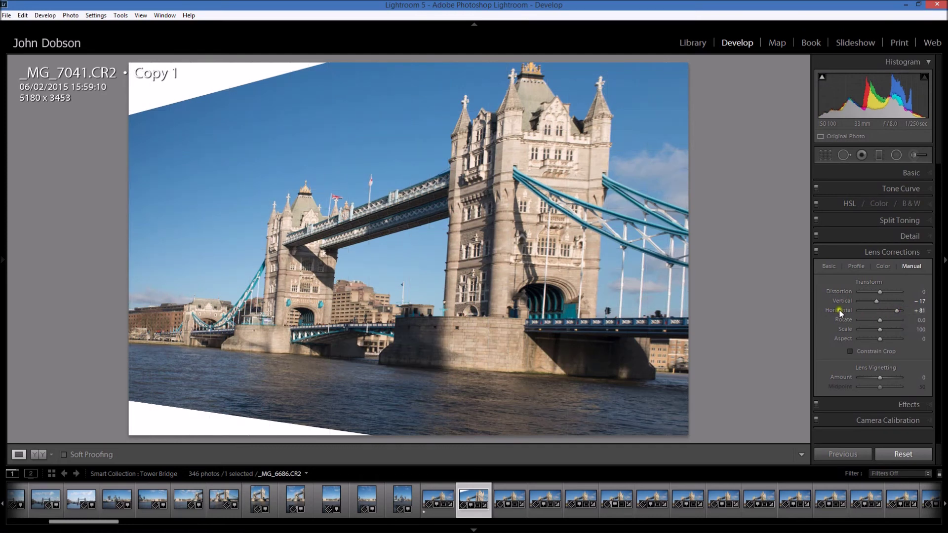
pyautogui.doubleClick(839, 308)
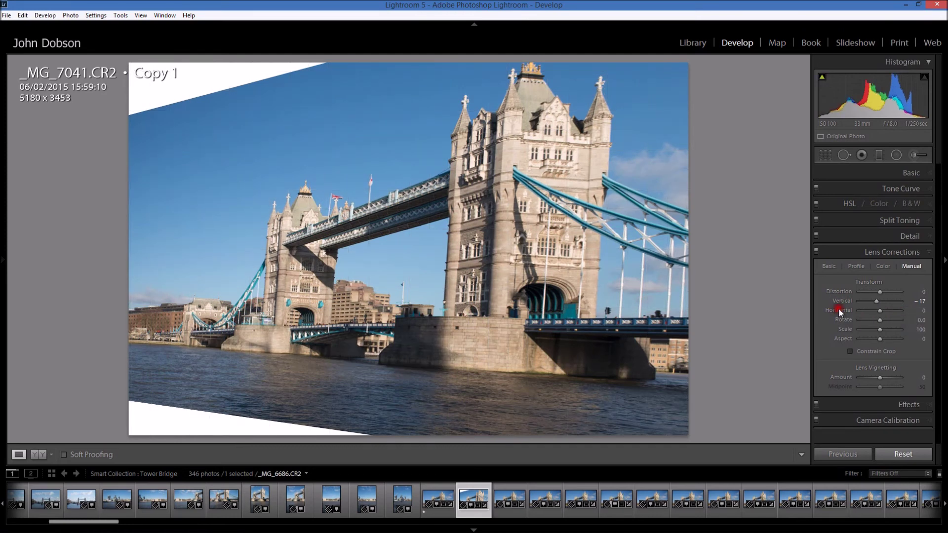
pyautogui.moveTo(880, 320)
pyautogui.mouseDown()
pyautogui.moveTo(901, 323)
pyautogui.moveTo(854, 319)
pyautogui.moveTo(886, 331)
pyautogui.moveTo(868, 334)
pyautogui.moveTo(878, 329)
pyautogui.mouseUp()
pyautogui.doubleClick(846, 320)
# Reset Scale to 100, then try a stronger Aspect value and reset it to 0
pyautogui.doubleClick(846, 330)
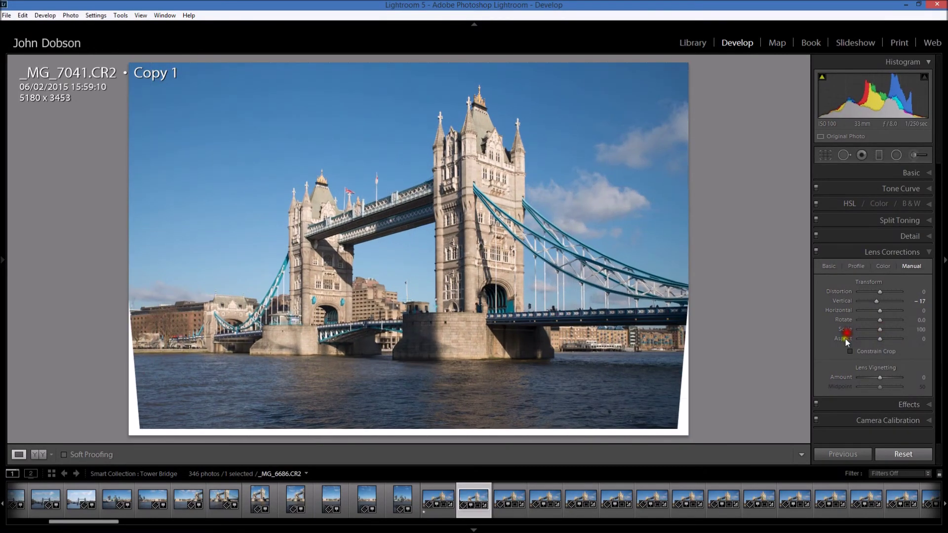
pyautogui.click(886, 338)
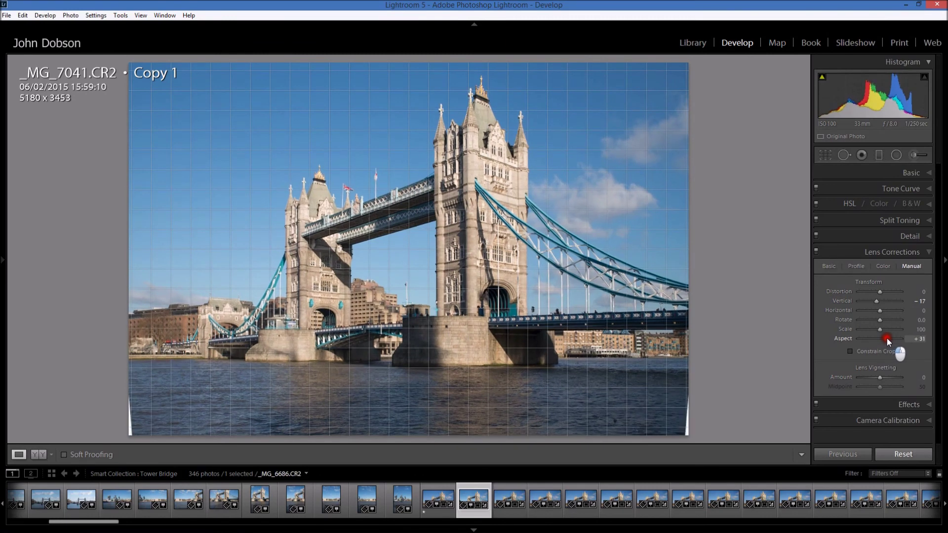
pyautogui.moveTo(887, 339); pyautogui.dragTo(861, 341)
pyautogui.doubleClick(848, 340)
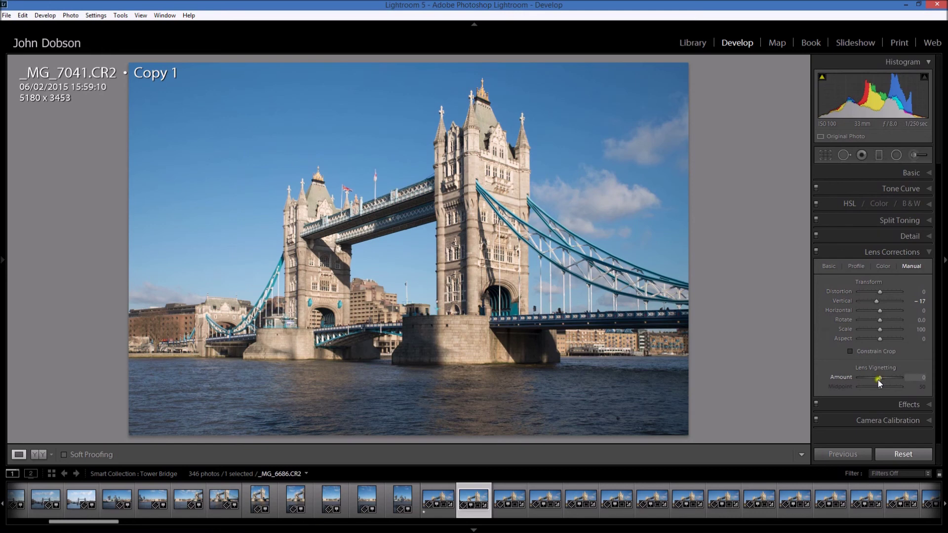
# Test Lens Vignetting Amount at +40, reset it to 0, and show the Basic lens corrections
pyautogui.moveTo(881, 378); pyautogui.dragTo(862, 391)
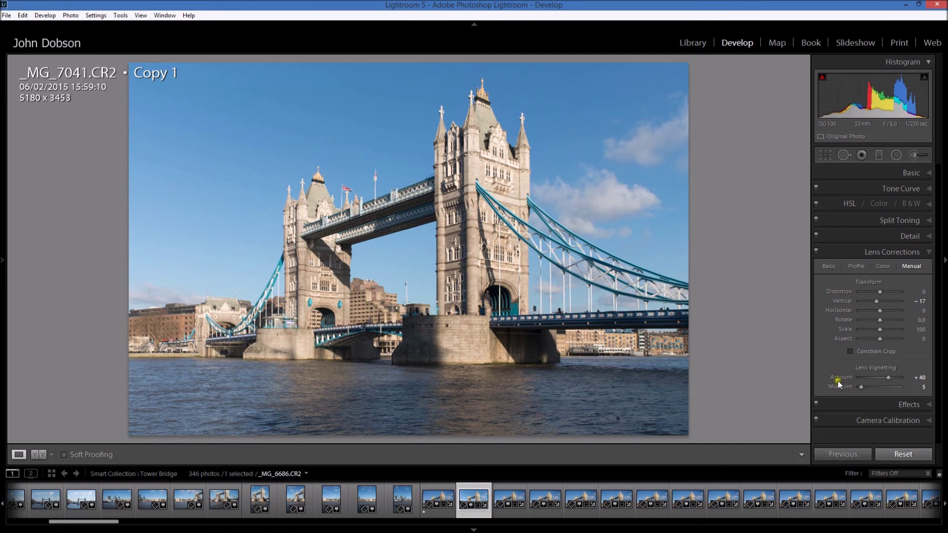
pyautogui.doubleClick(865, 368)
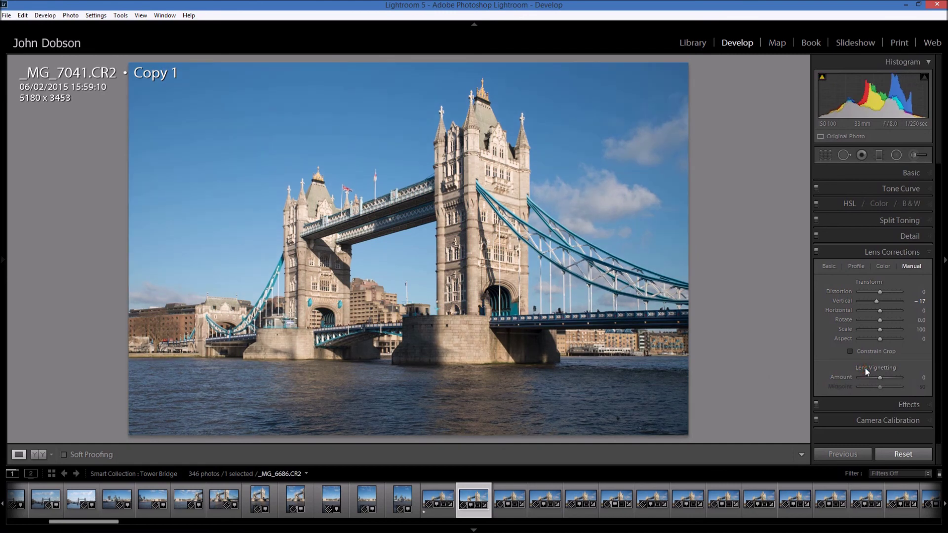
pyautogui.click(827, 267)
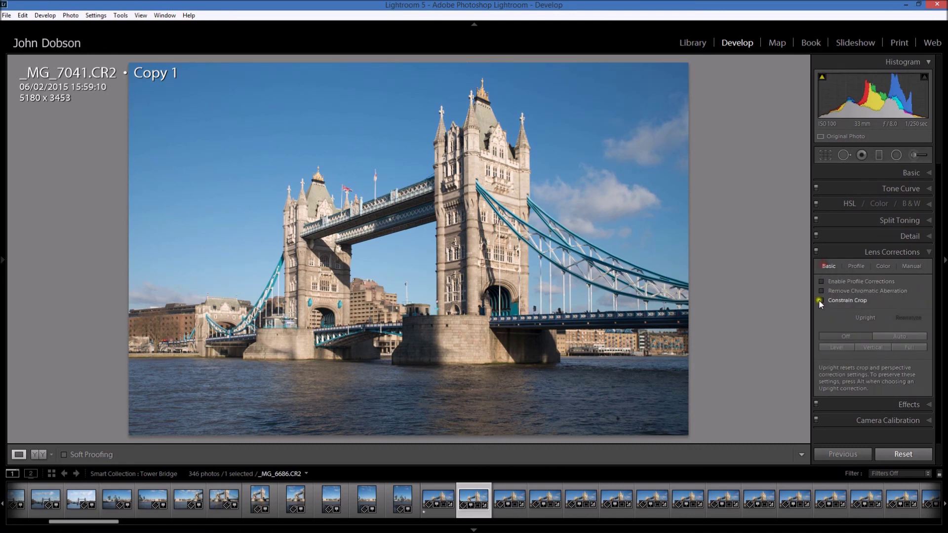
pyautogui.click(911, 265)
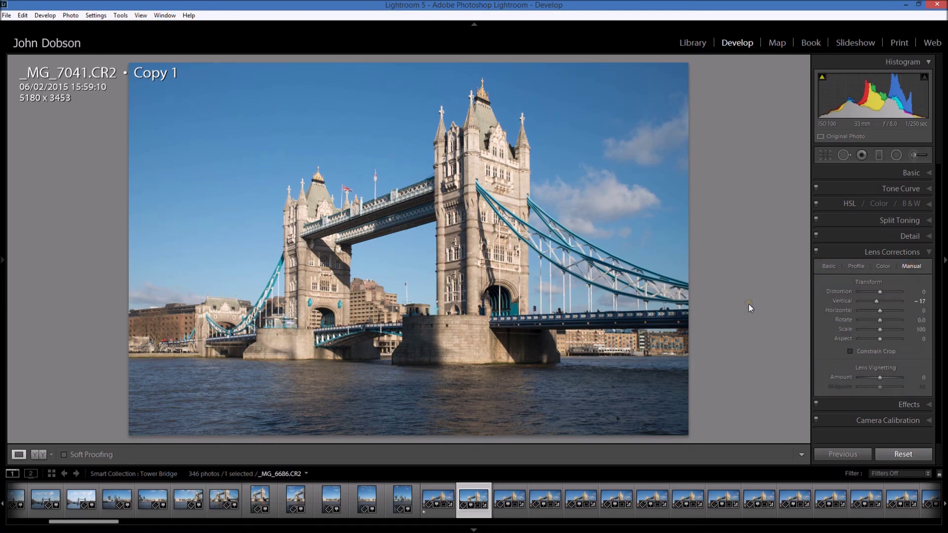